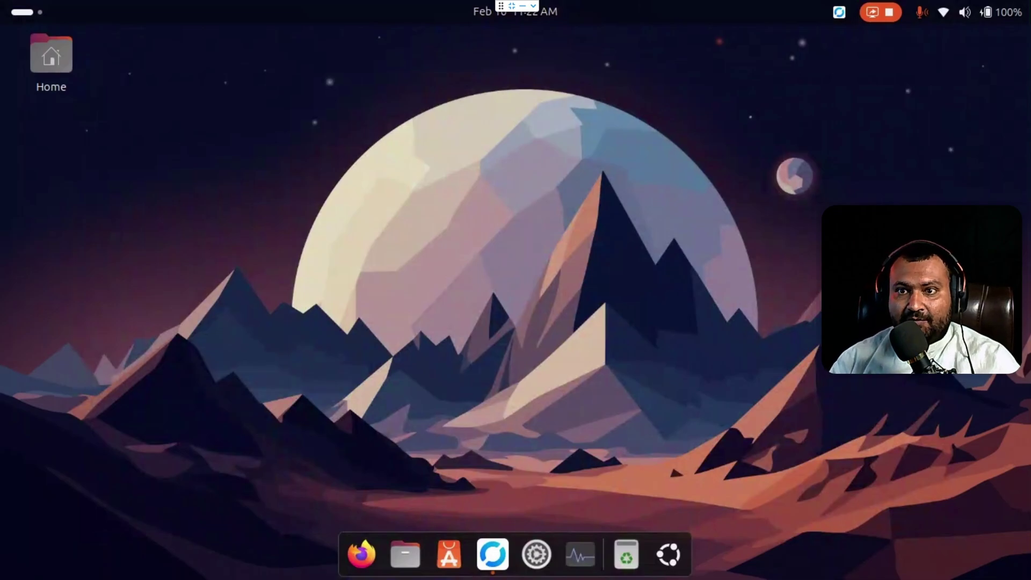
Exit fullscreen, minimize both RustDesk windows, then restore the Ubuntu session window from the taskbar
click(512, 5)
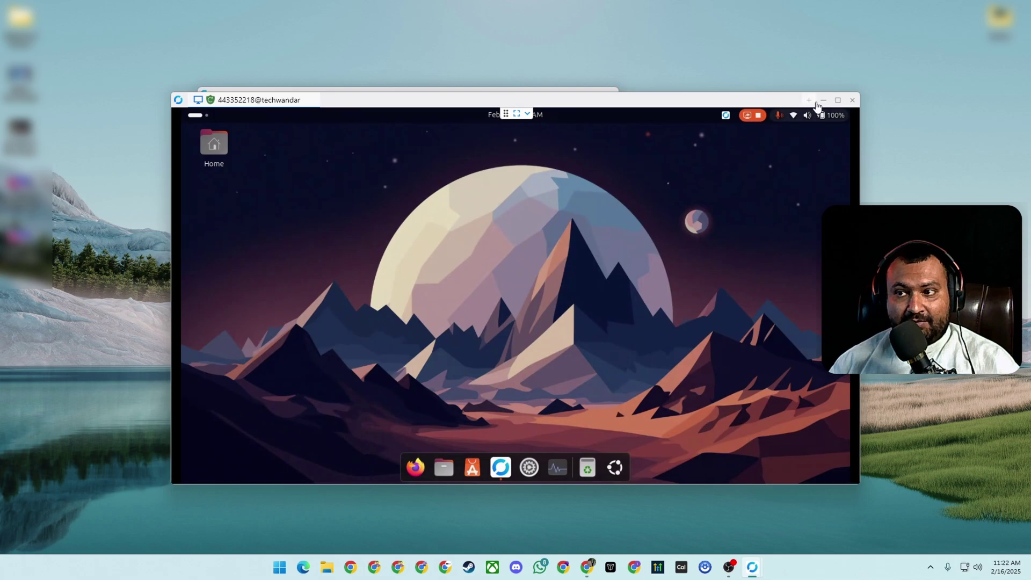
click(823, 100)
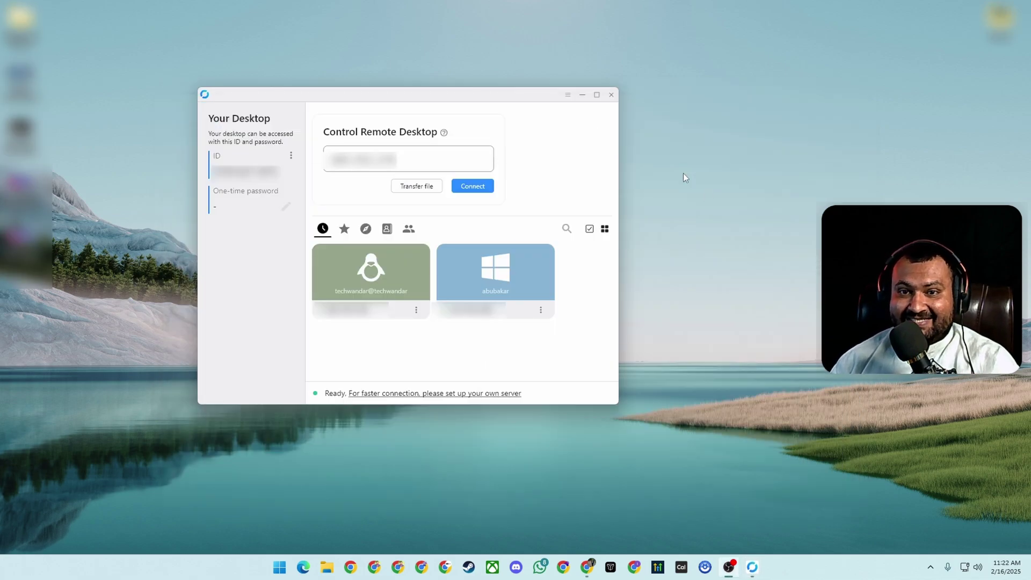
click(582, 94)
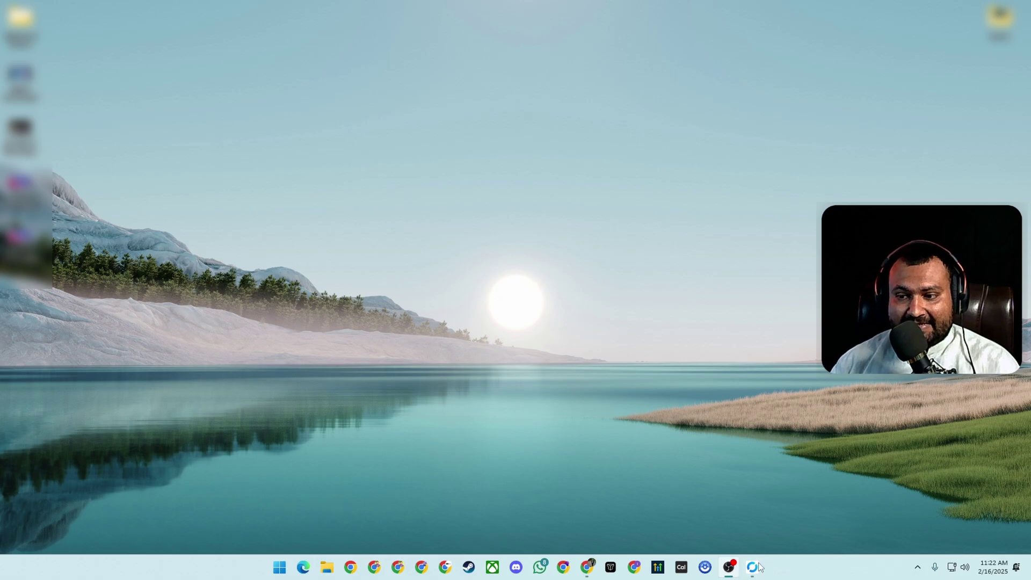
click(771, 518)
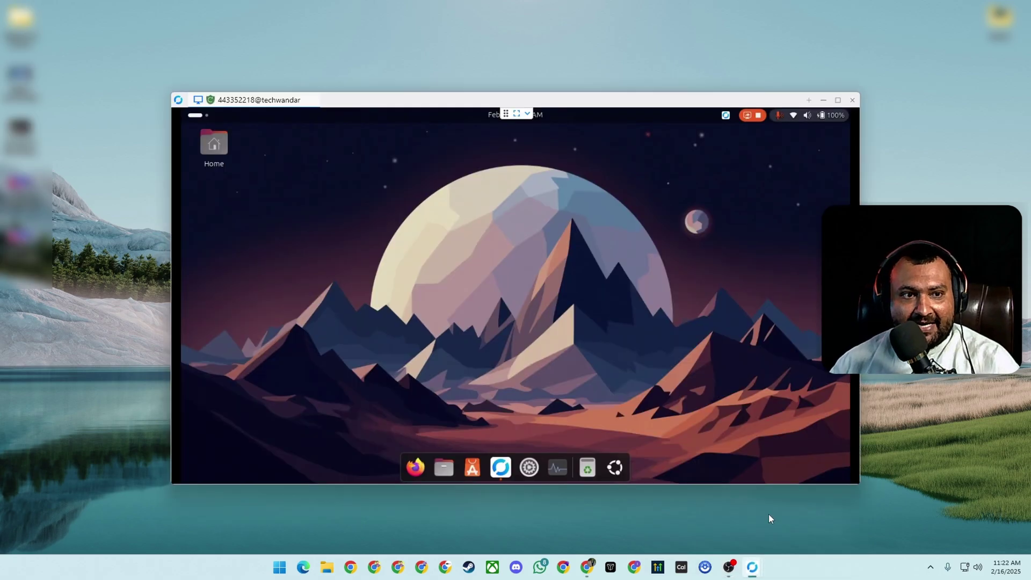
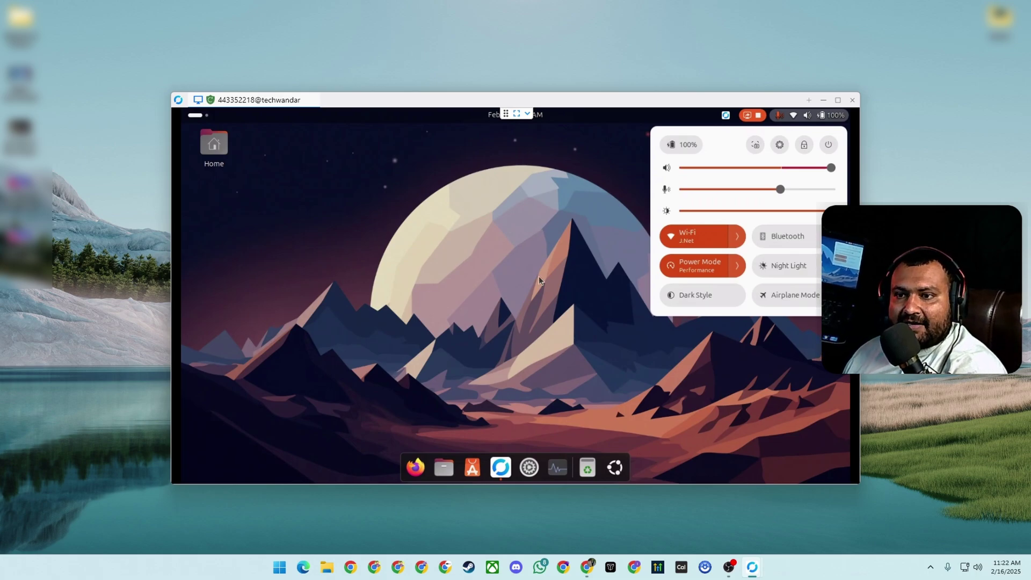
Open the remote Ubuntu Settings app from the quick settings gear icon
click(782, 143)
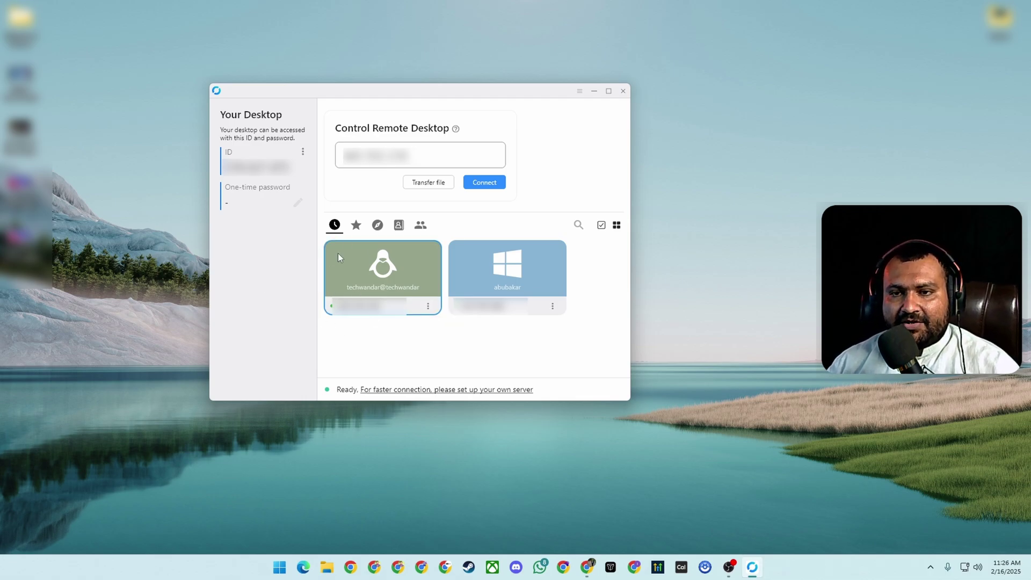
Connect to the Windows PC from its recent-session card's menu
click(416, 154)
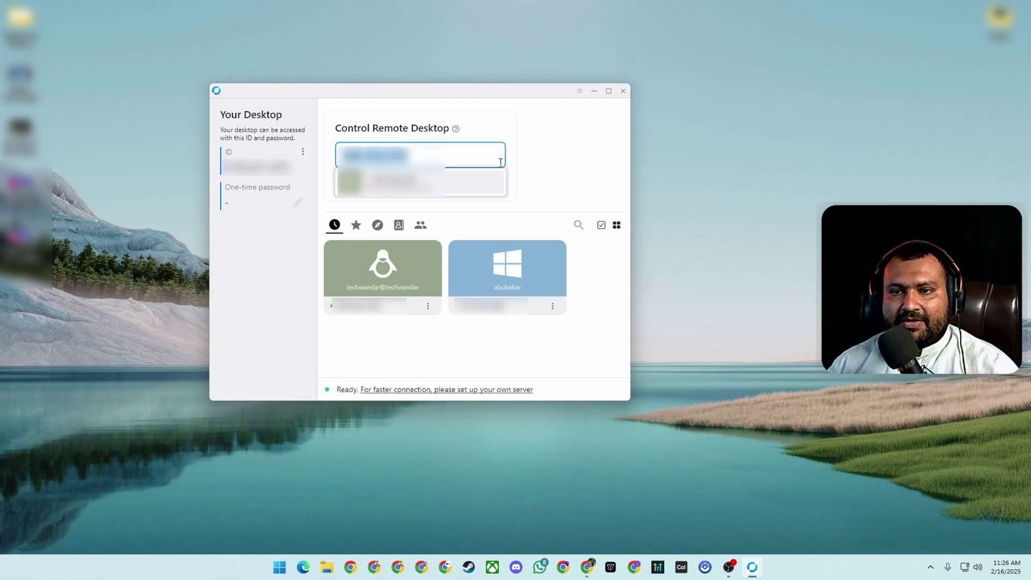
click(530, 154)
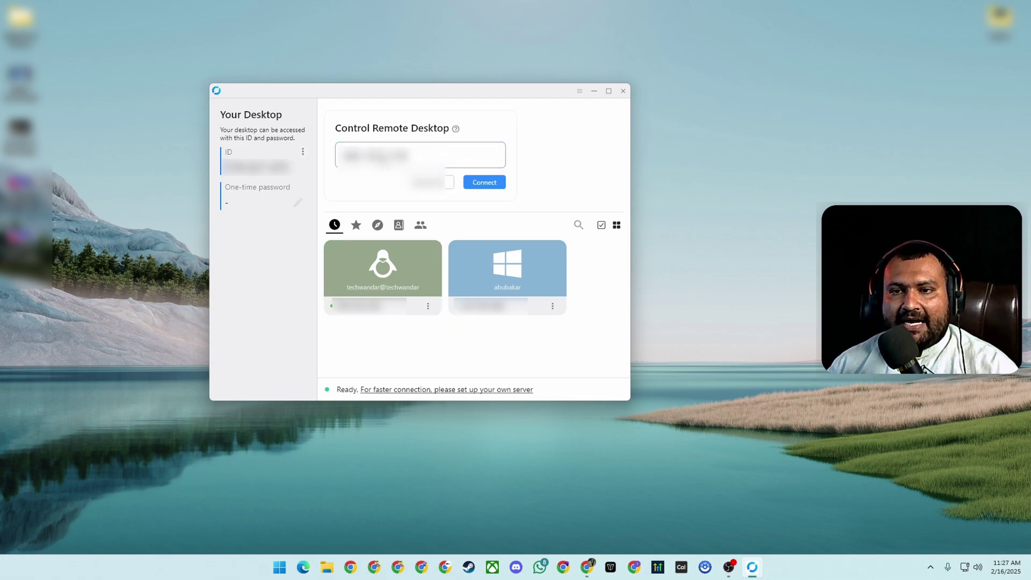
click(435, 145)
click(597, 160)
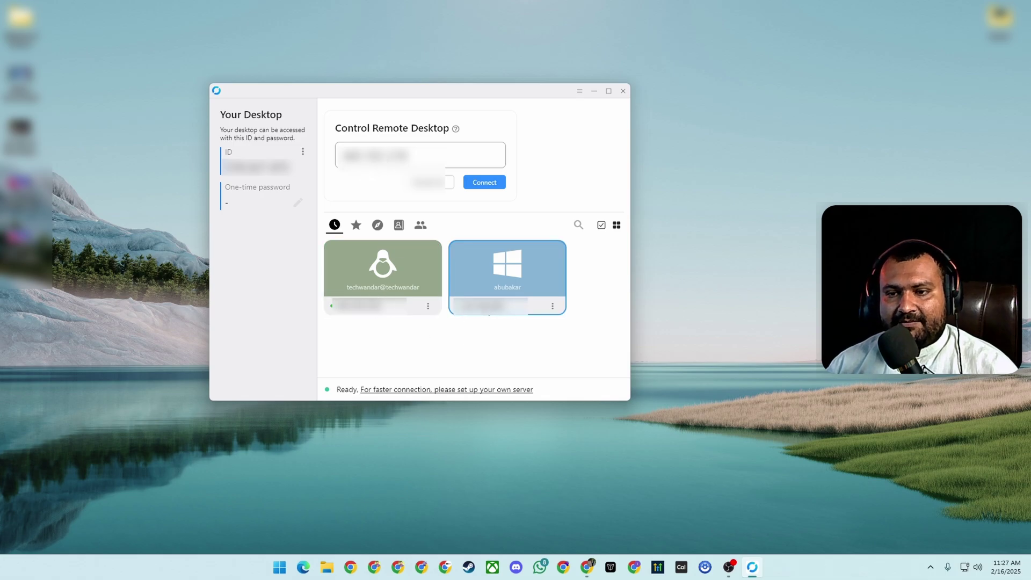
click(552, 307)
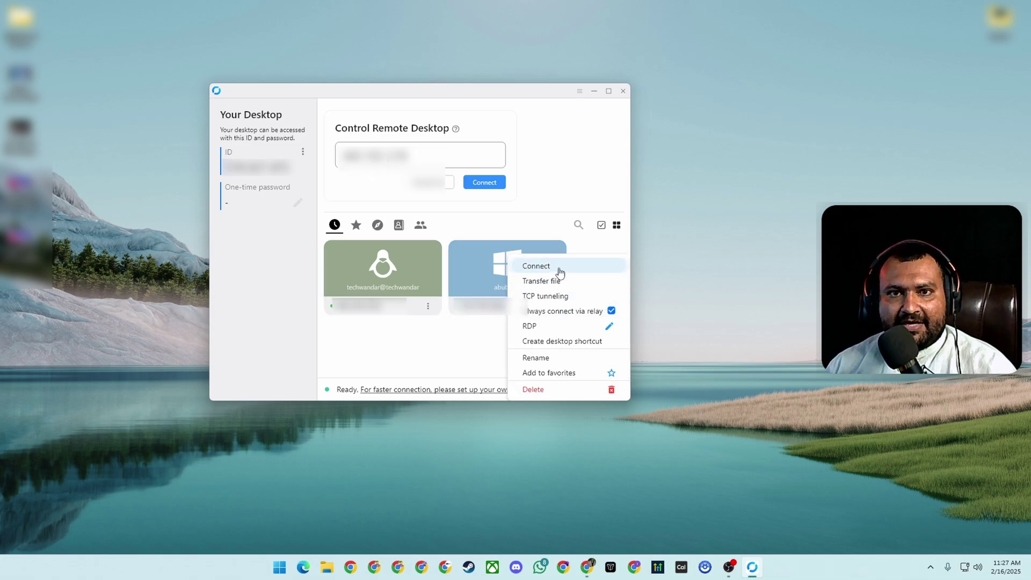
click(537, 265)
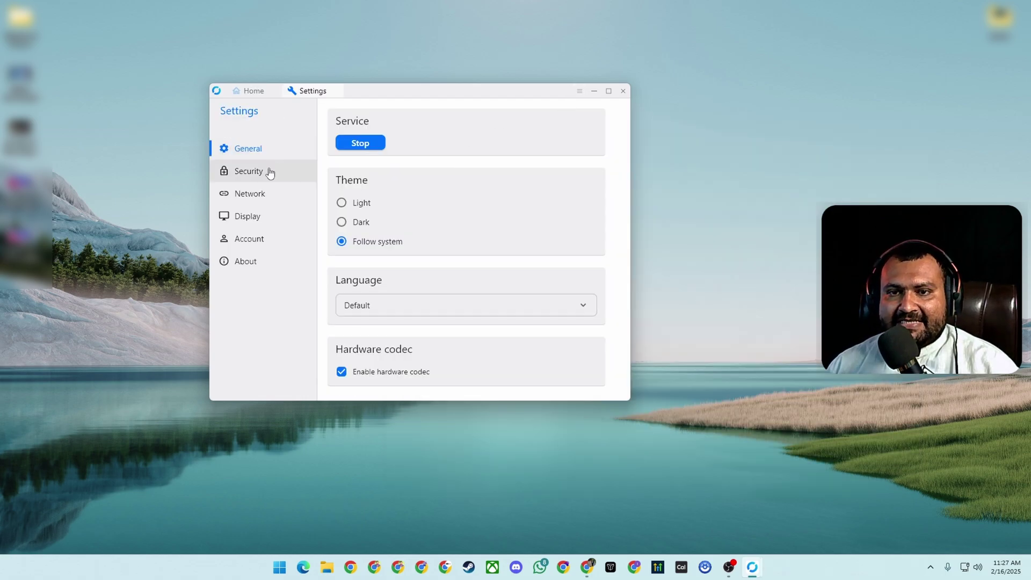
Glance down the Security settings, then return to the Home screen
click(270, 172)
scroll(421, 351, down, 5)
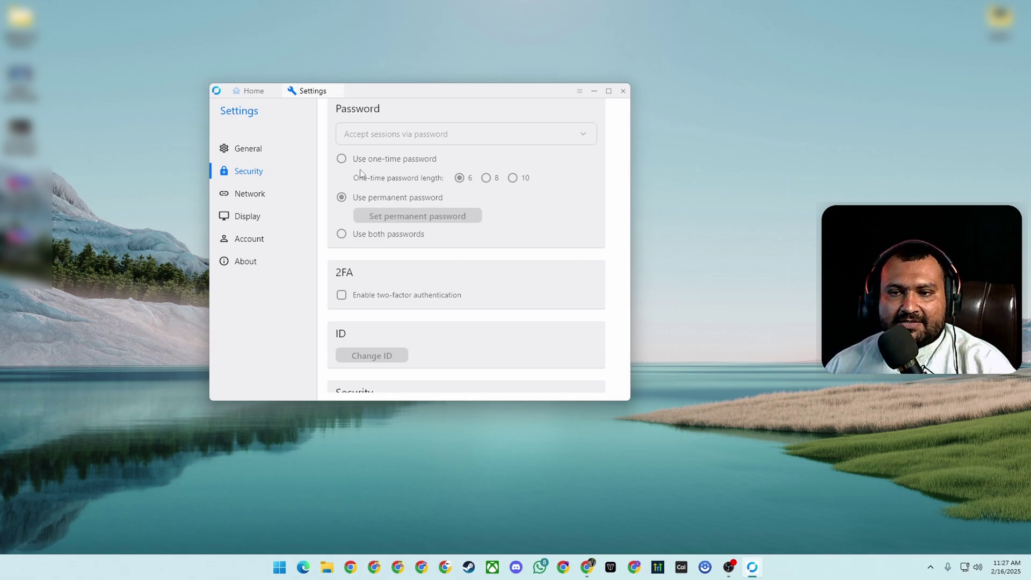
click(248, 91)
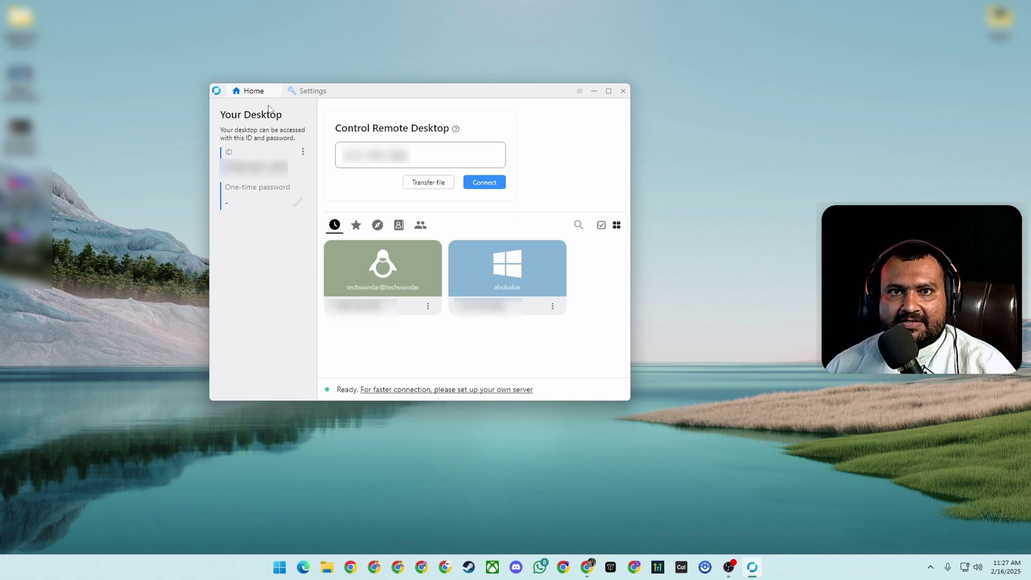
Review Security's Permissions, Password, 2FA and ID sections, then switch to General settings
click(580, 91)
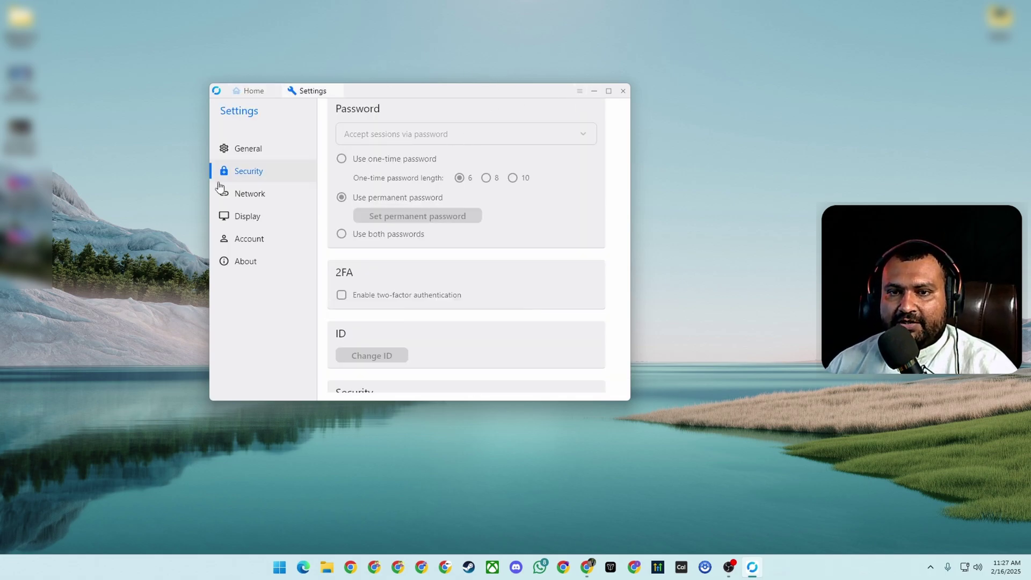
scroll(418, 209, down, 3)
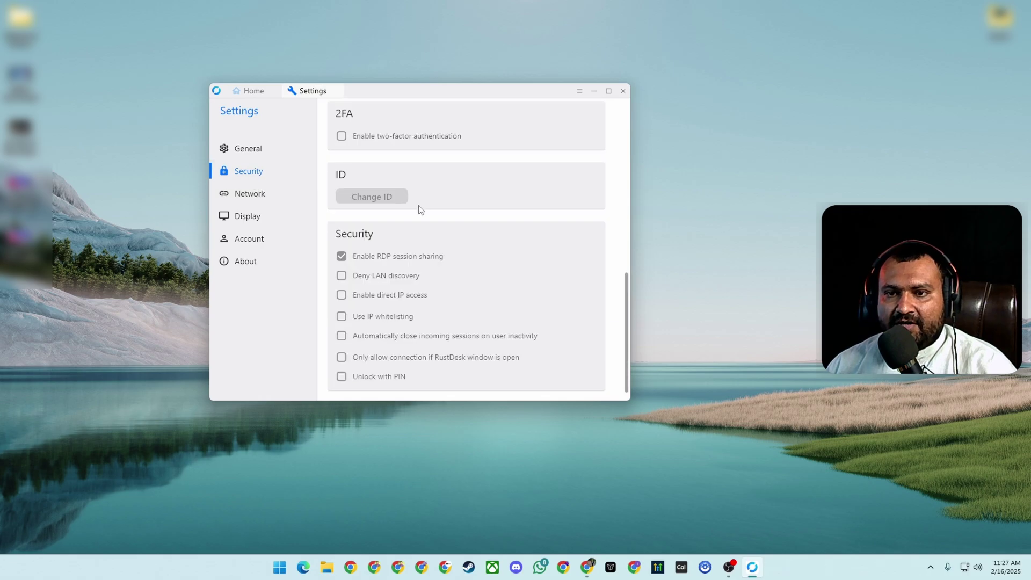
scroll(408, 152, up, 8)
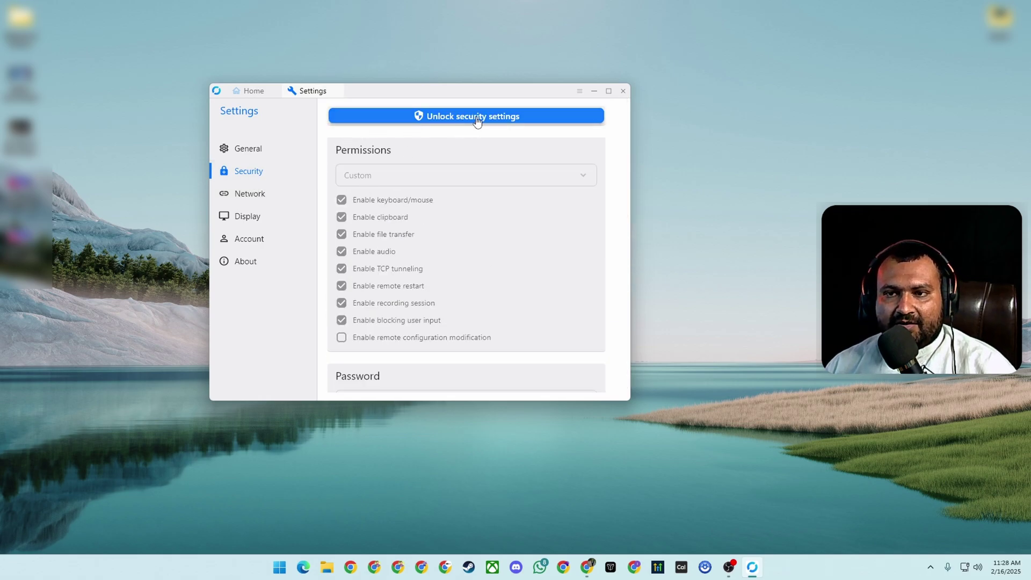
scroll(456, 227, down, 5)
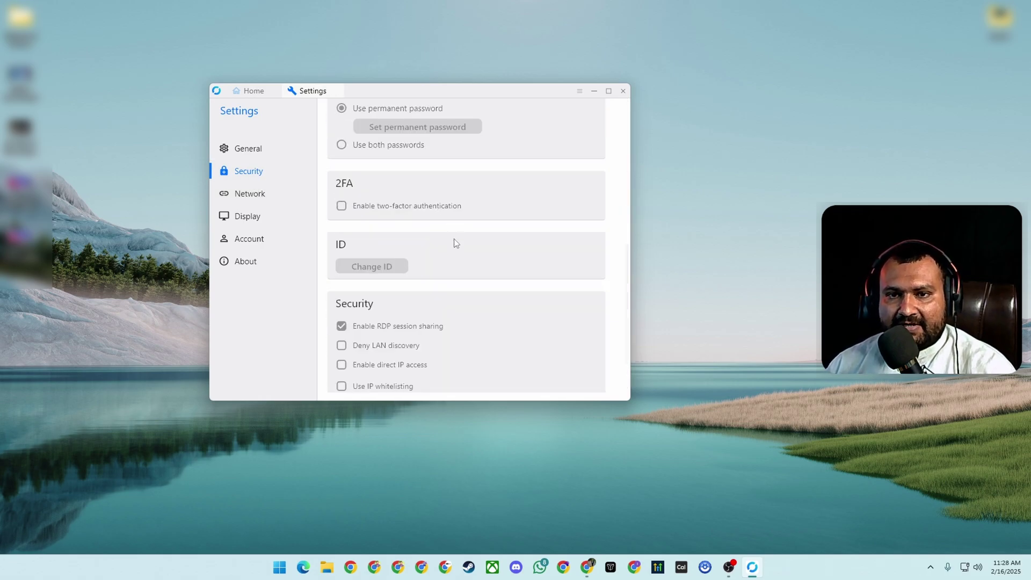
scroll(460, 231, down, 2)
scroll(459, 230, up, 6)
scroll(437, 285, down, 3)
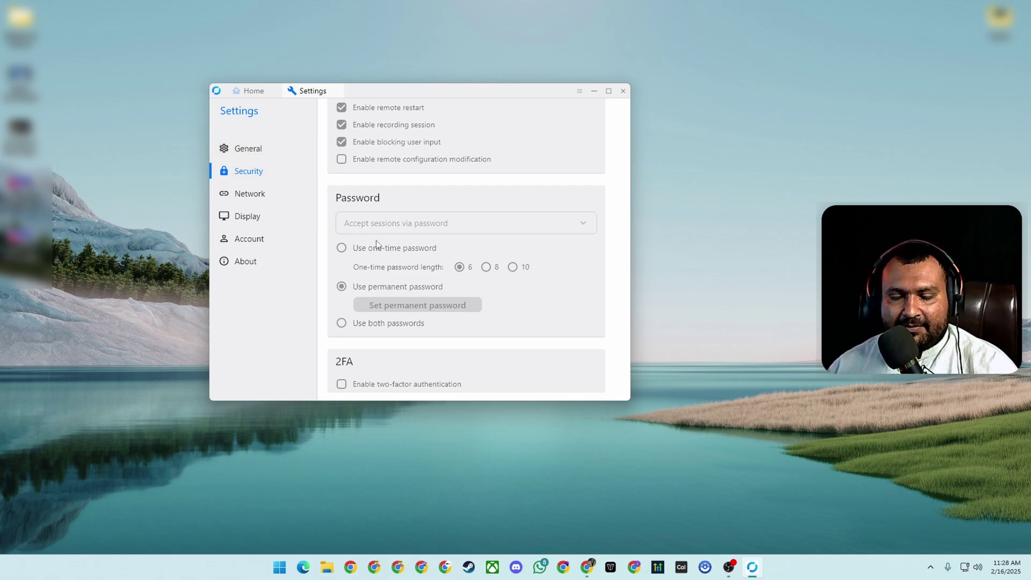
scroll(376, 244, up, 4)
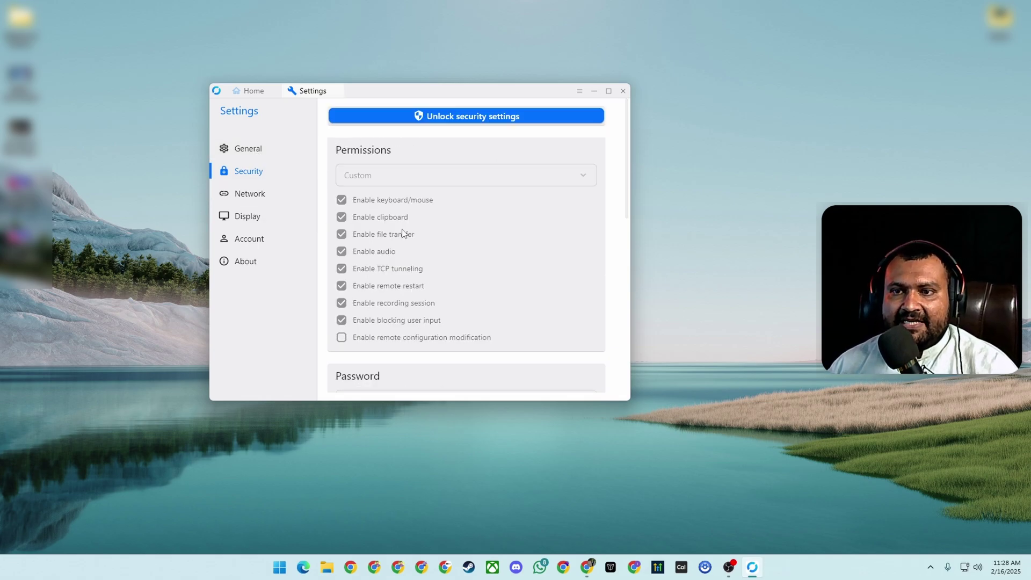
click(244, 150)
From the Home screen's recent sessions, start a connection to the Windows PC
click(259, 92)
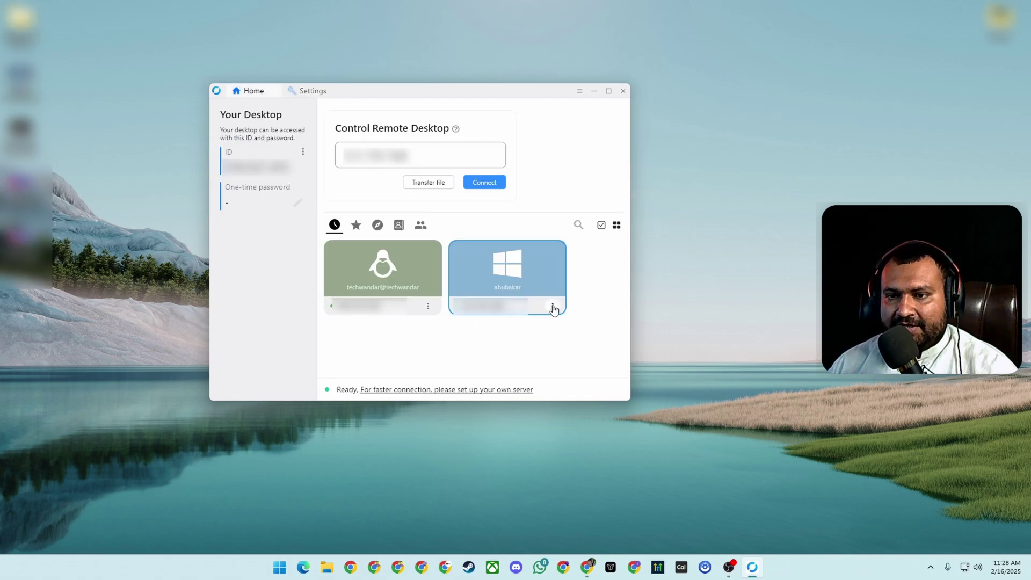
click(553, 306)
click(555, 166)
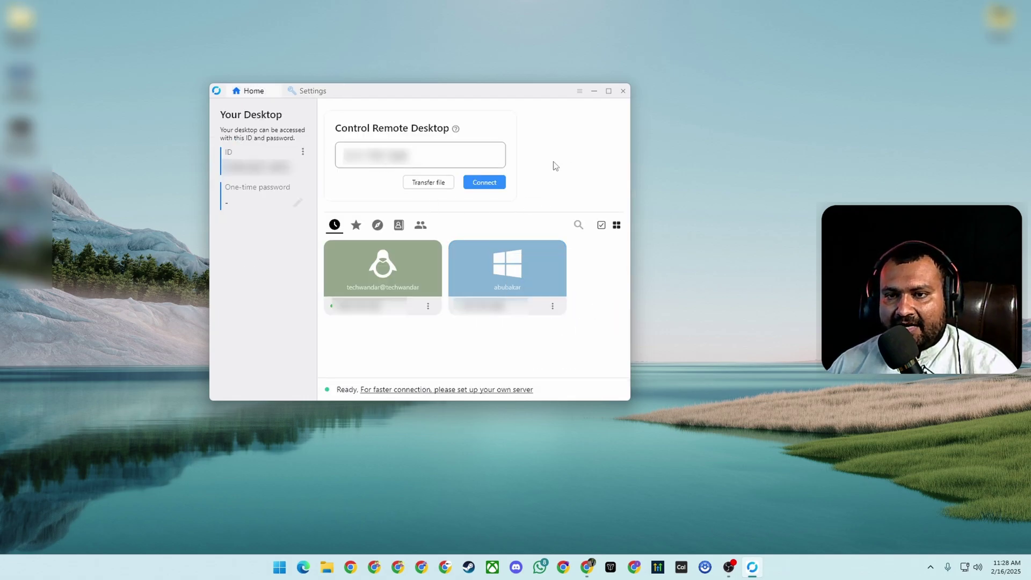
click(487, 186)
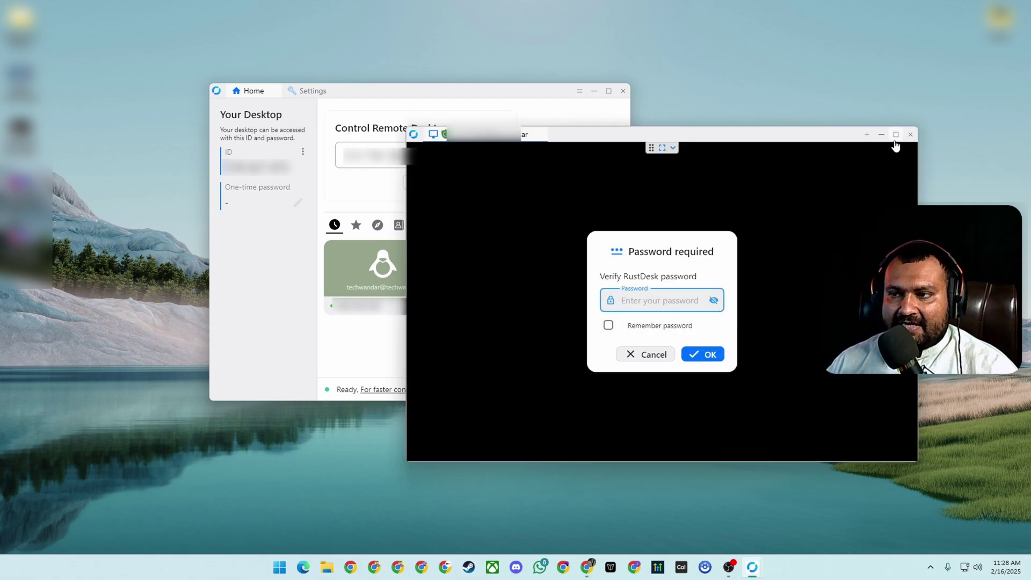
Paste the Windows PC's access password into the Password required prompt and submit it
click(658, 297)
key(super)
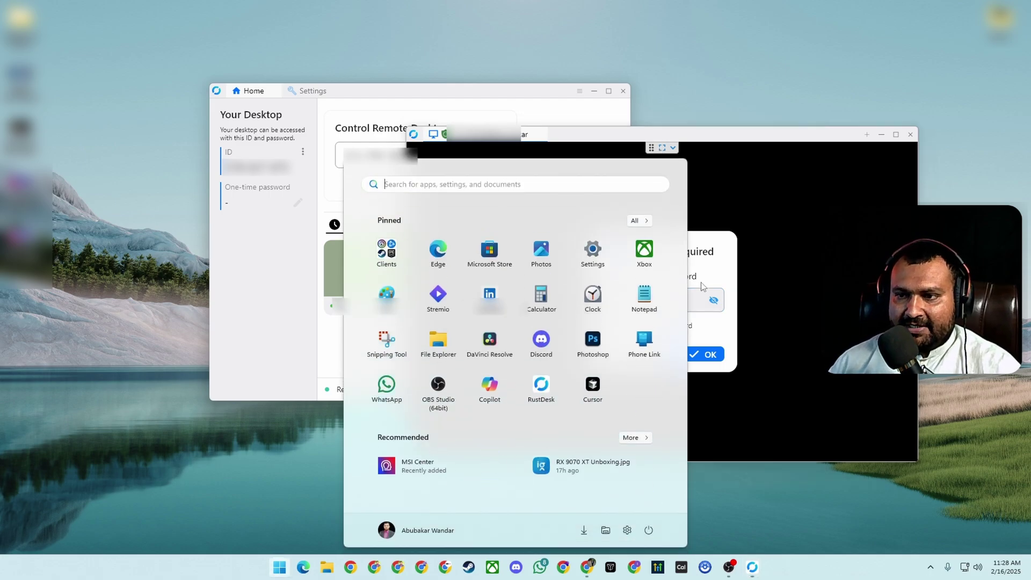
key(Escape)
key(ctrl+v)
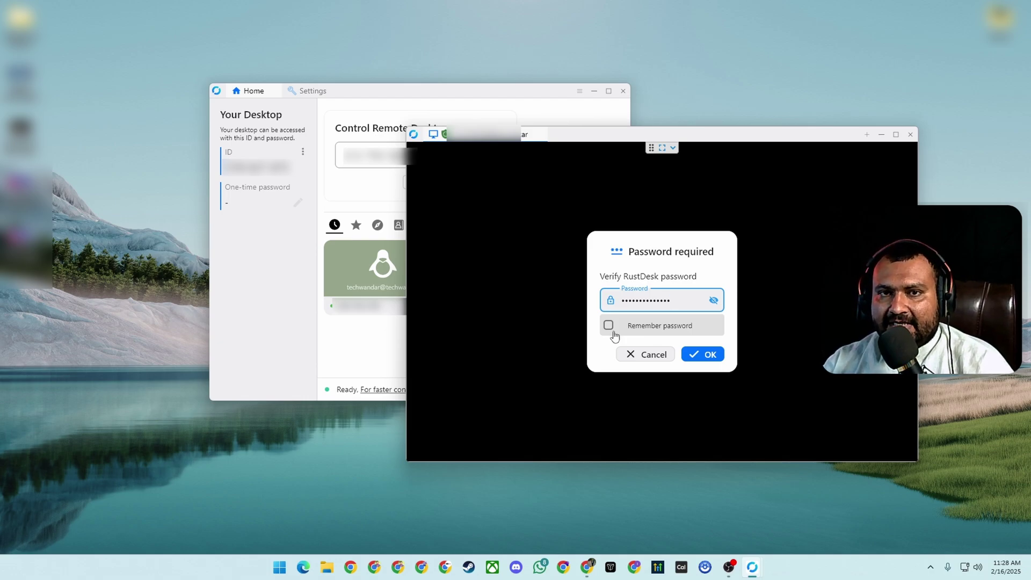
click(704, 355)
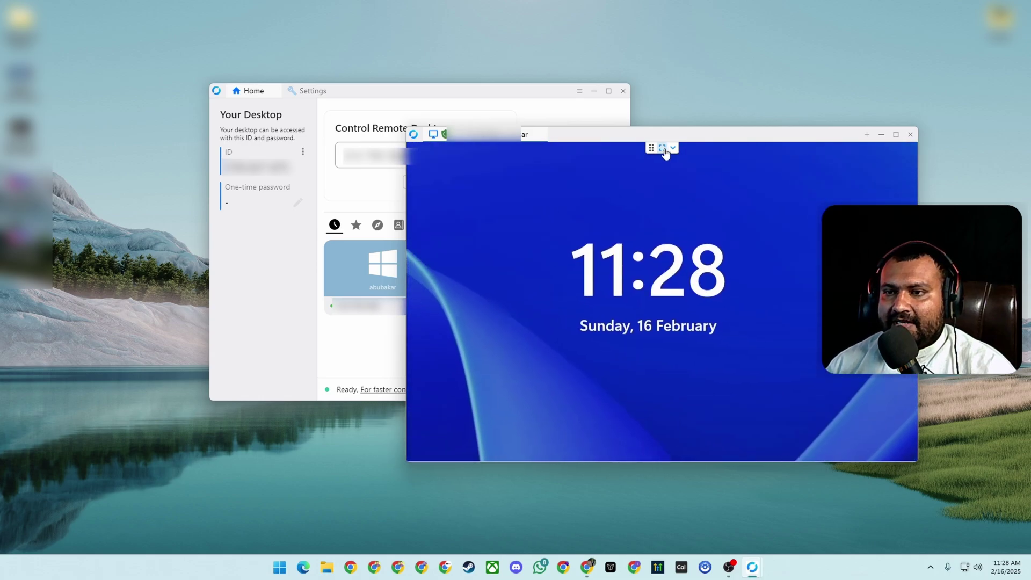
Go fullscreen, dismiss the Windows lock screen, and type the account PIN
click(663, 148)
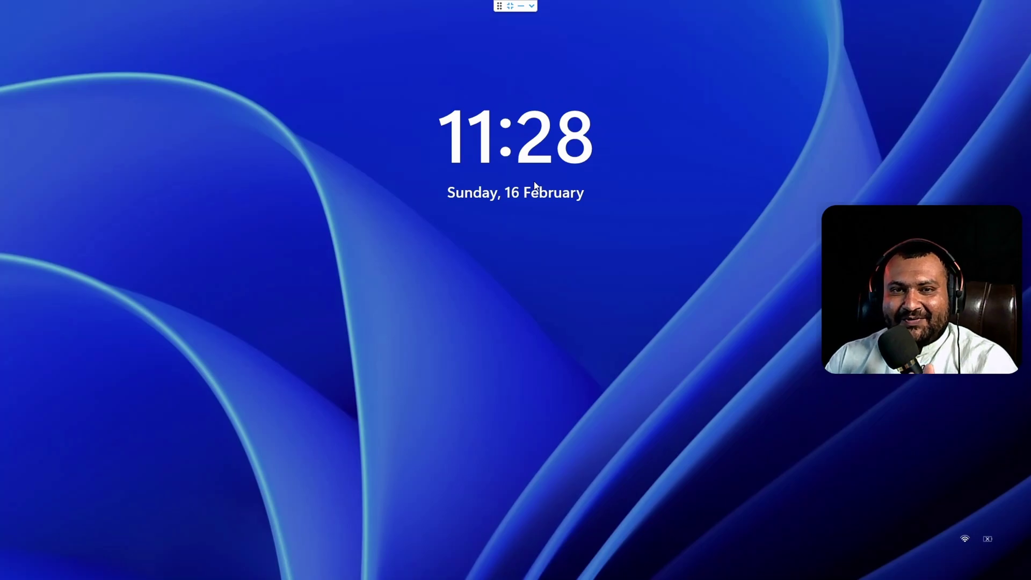
click(543, 304)
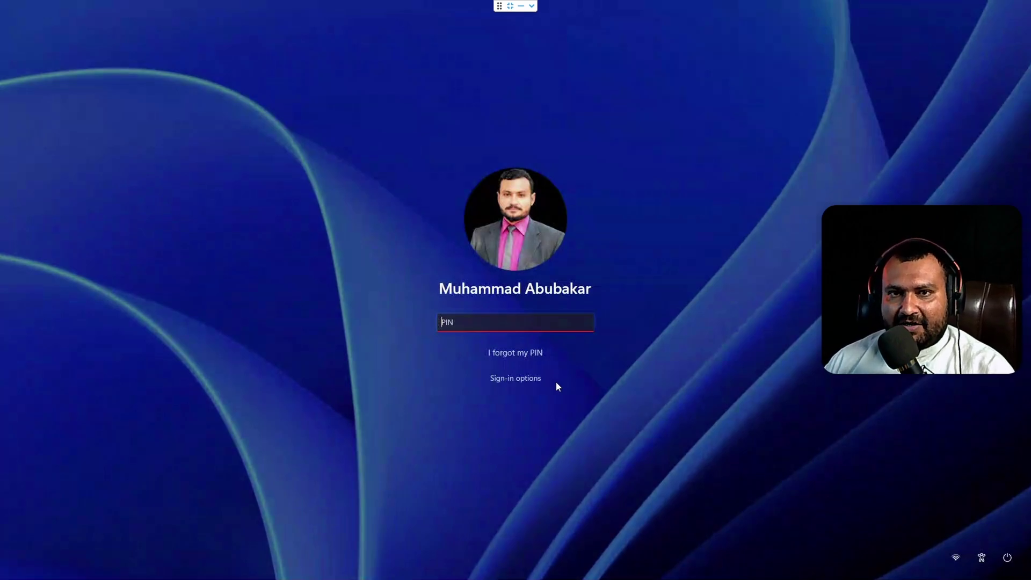
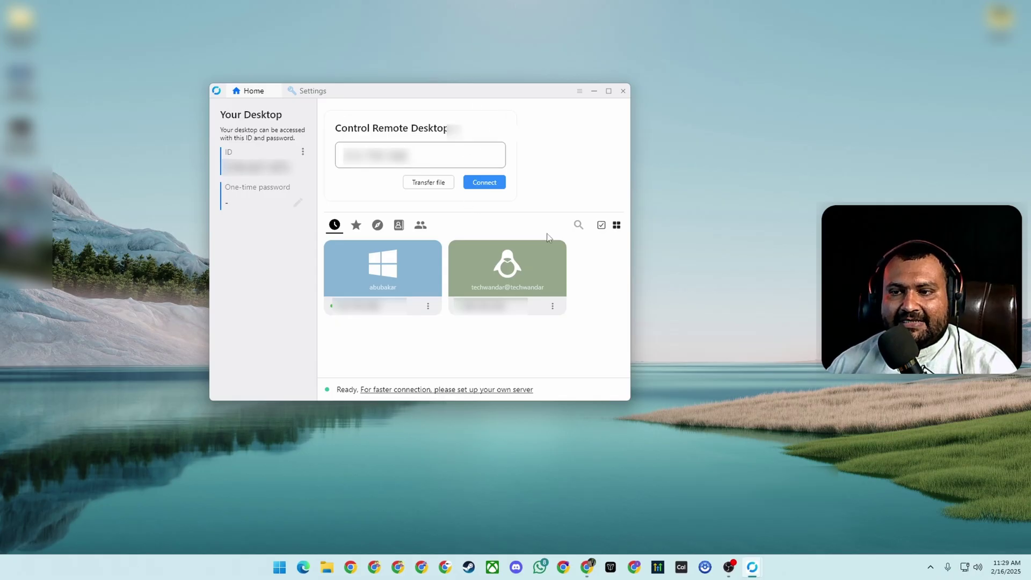
Restore the Windows session fullscreen, close its USB drive warning, and end the session
mouse_move(751, 566)
click(789, 511)
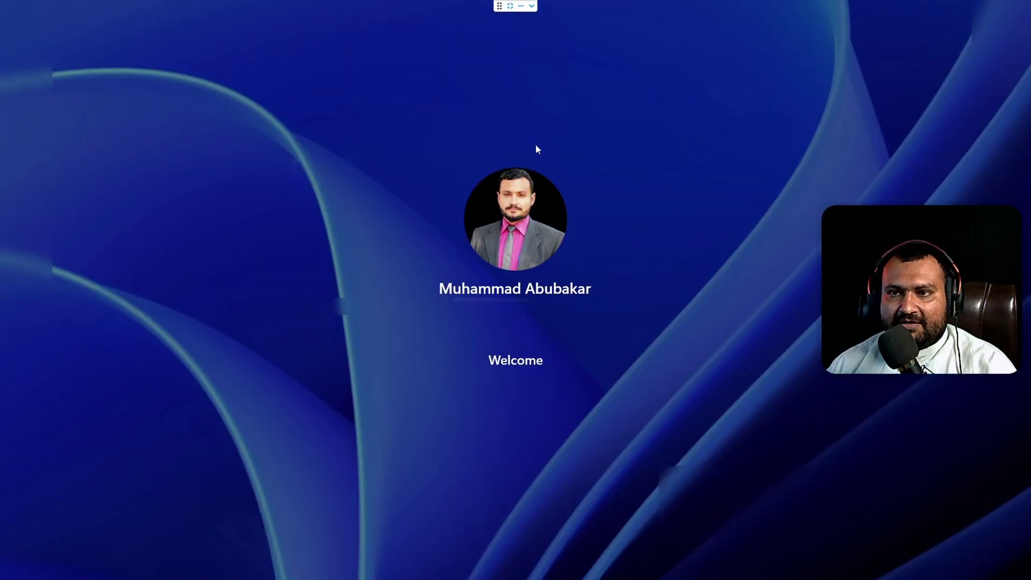
click(510, 7)
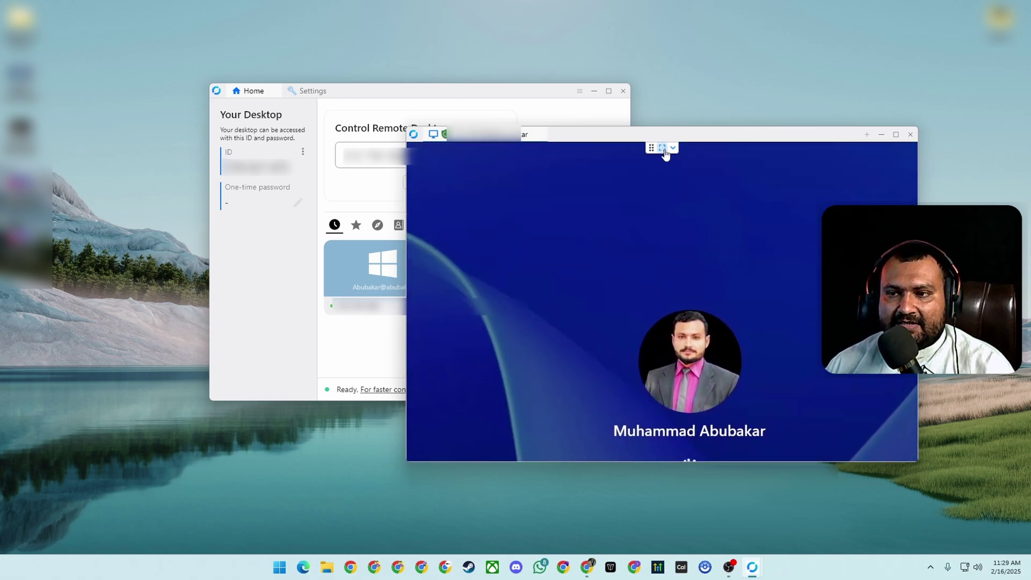
click(662, 147)
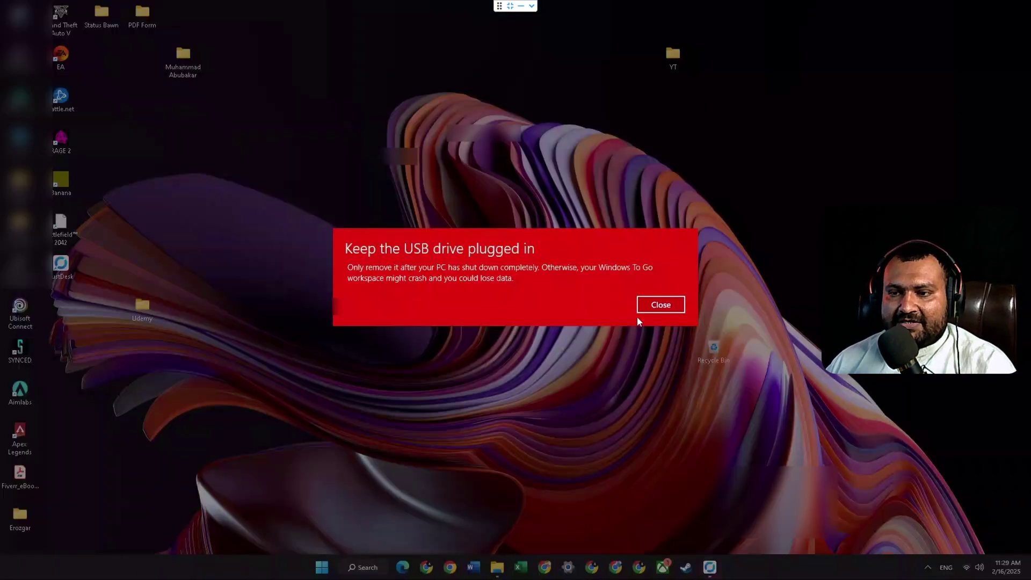
click(659, 305)
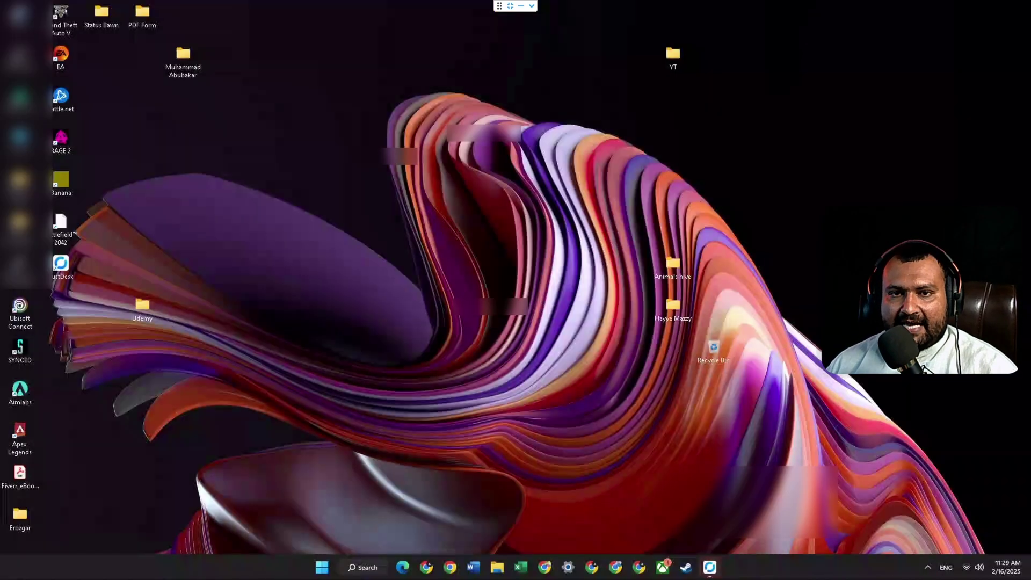
click(510, 6)
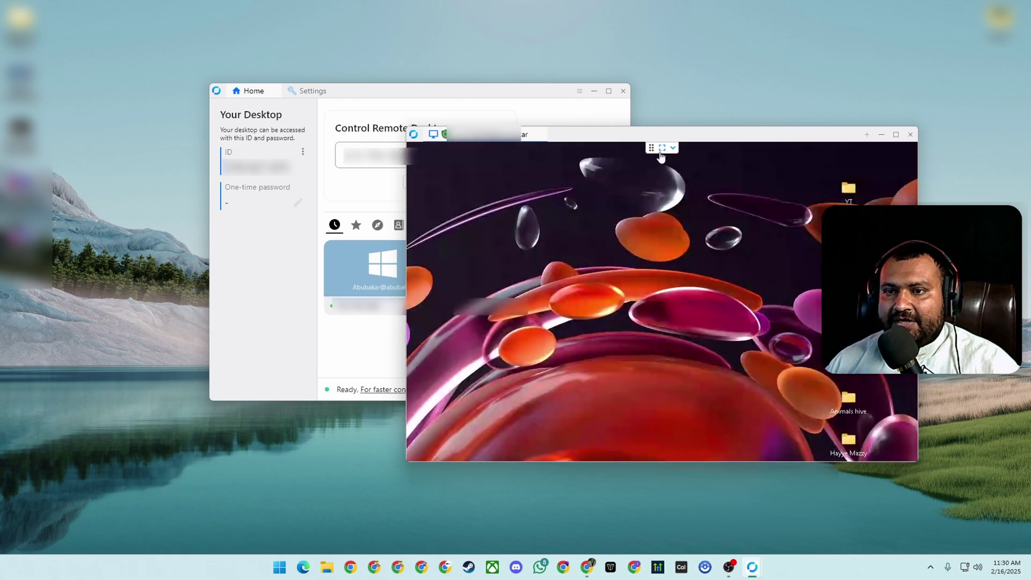
click(910, 135)
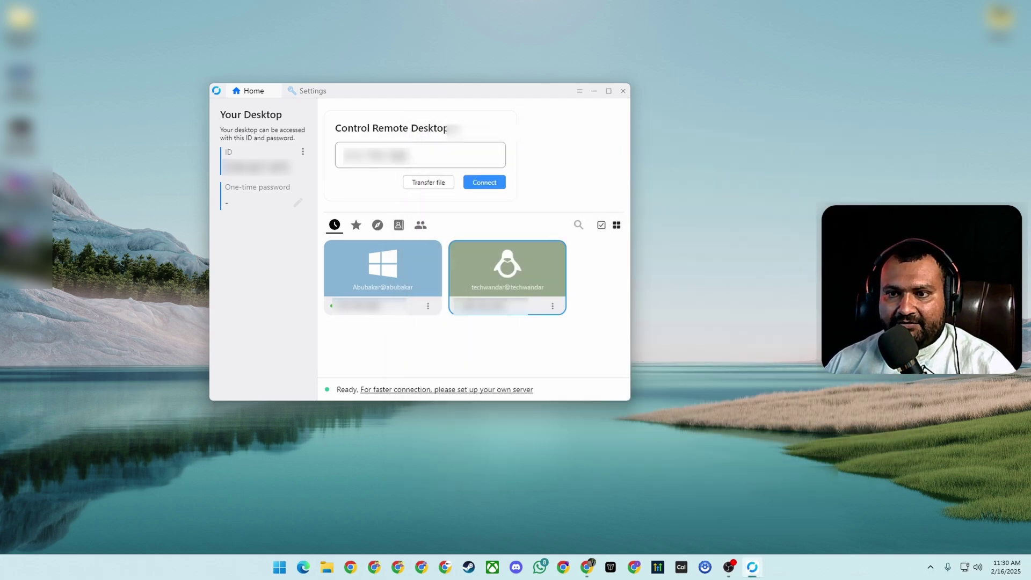
Connect to the Ubuntu desktop from its recent card and show its application grid
click(428, 306)
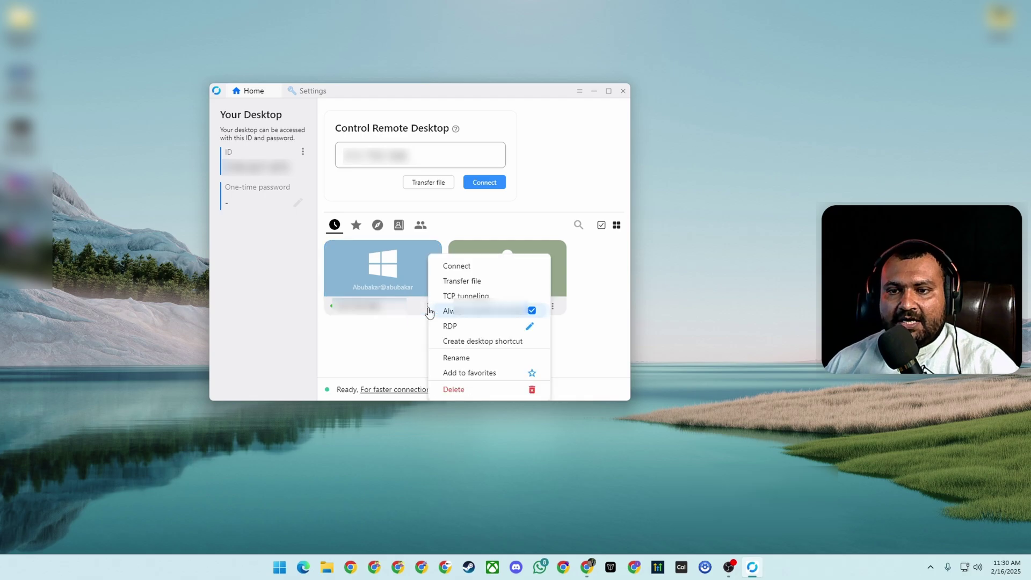
click(347, 341)
click(552, 306)
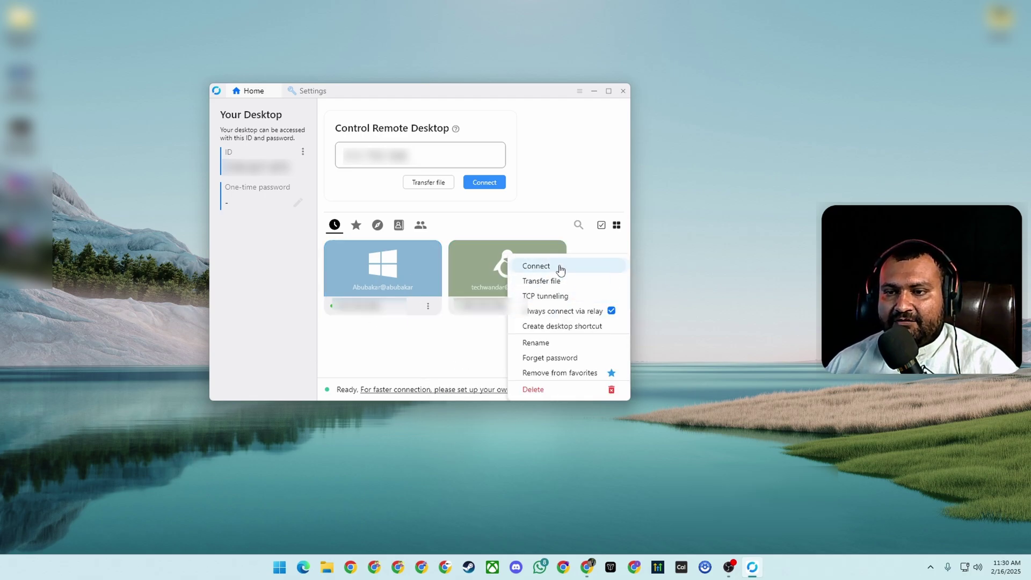
click(559, 268)
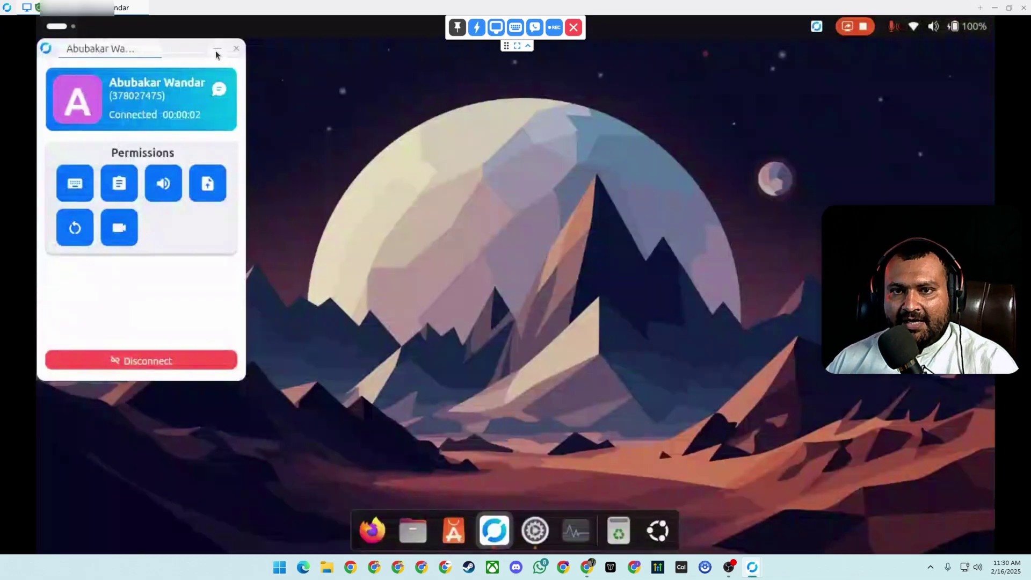
click(217, 49)
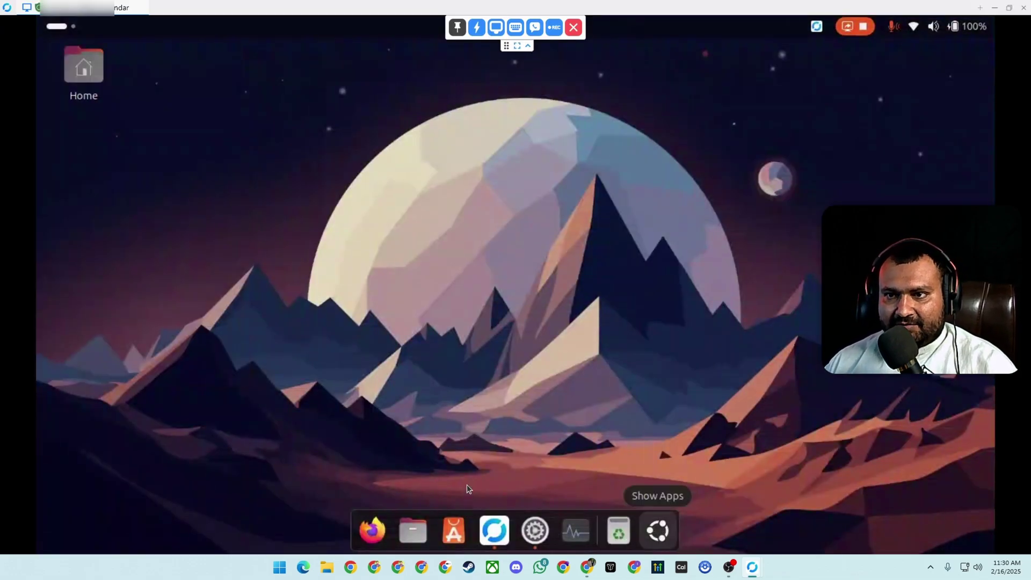
click(658, 530)
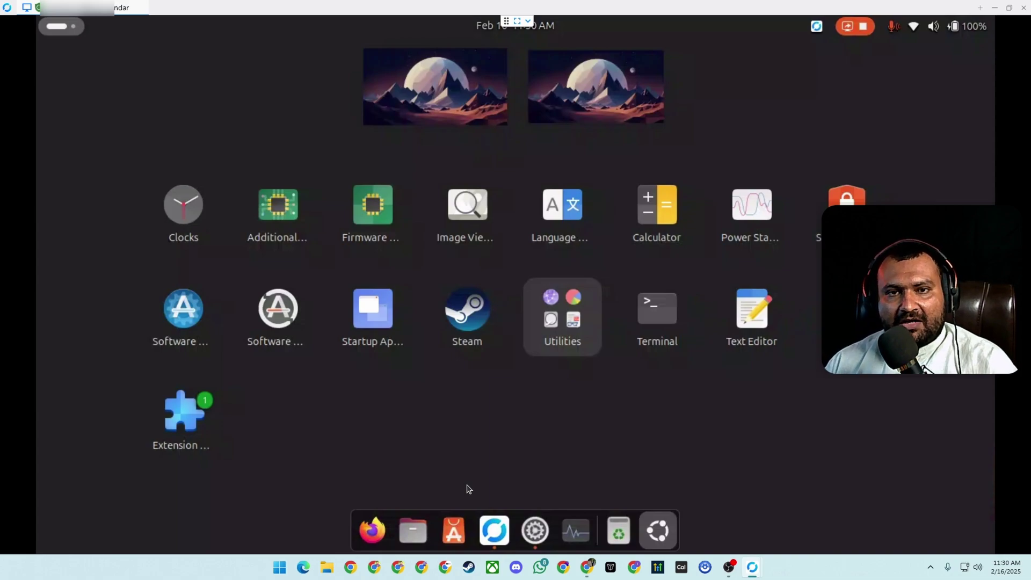